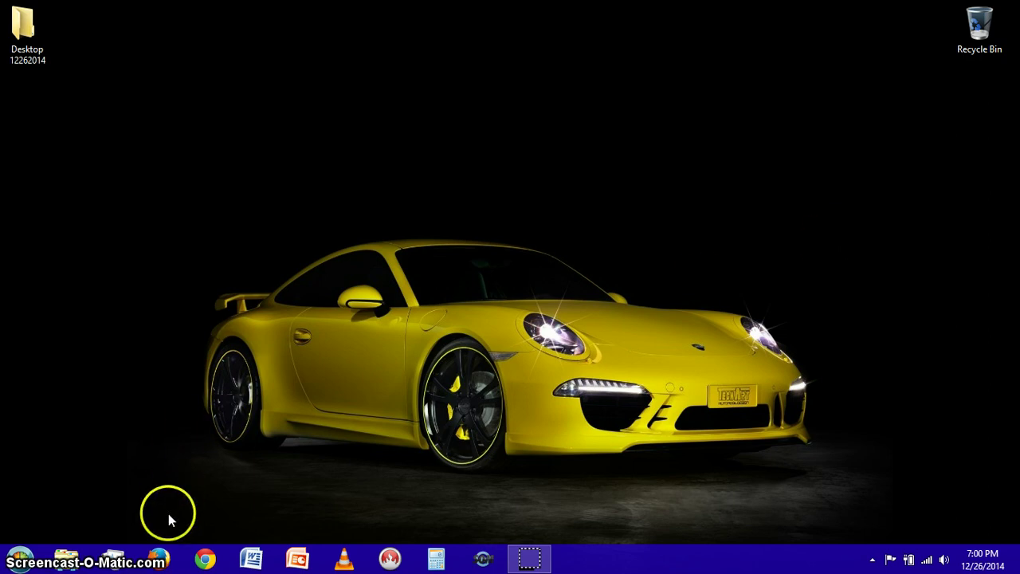
# Launch Firefox and show the Extensions list in the Add-ons Manager.
pyautogui.click(159, 561)
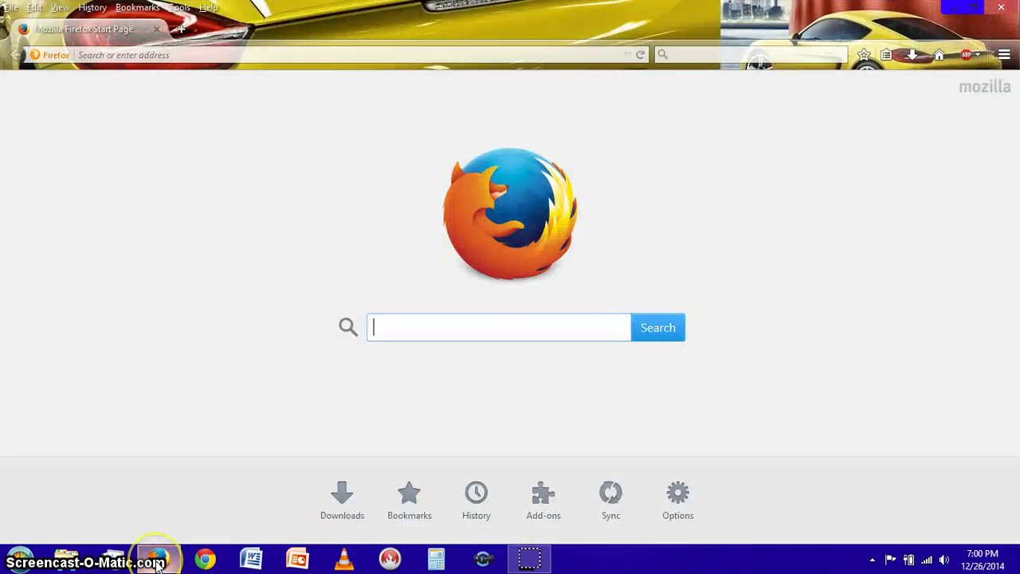
pyautogui.click(1005, 56)
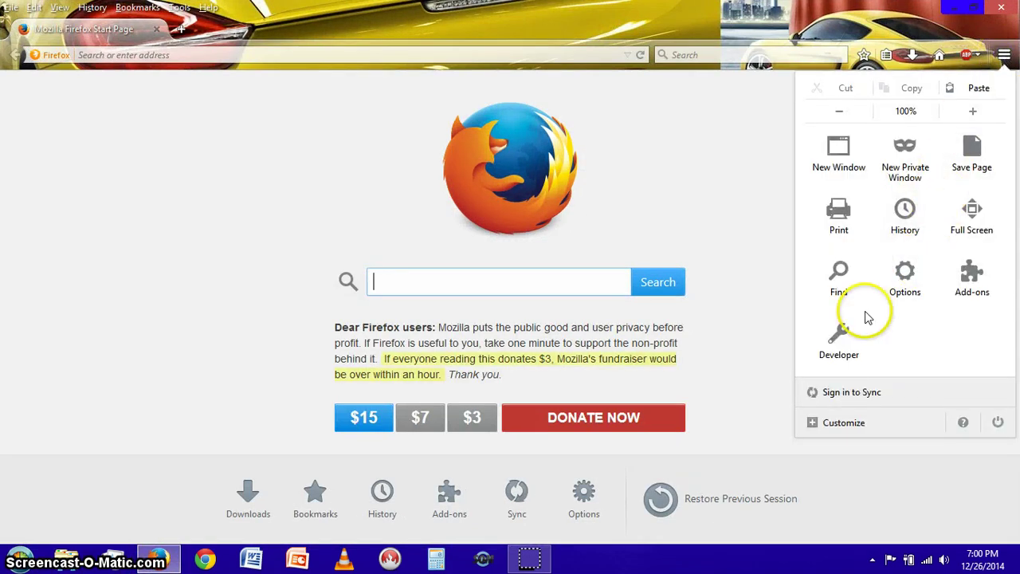
pyautogui.click(972, 275)
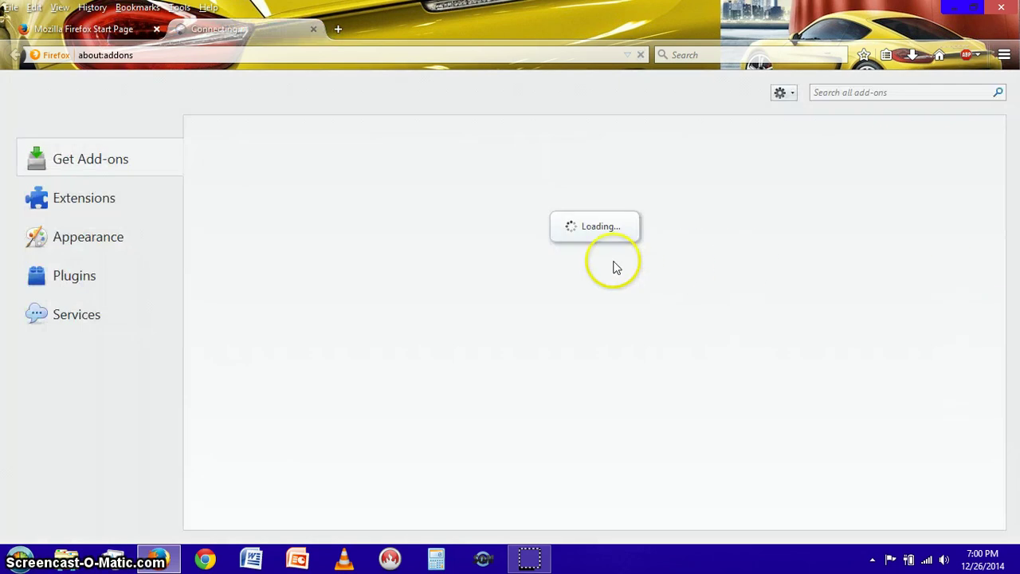
pyautogui.click(86, 200)
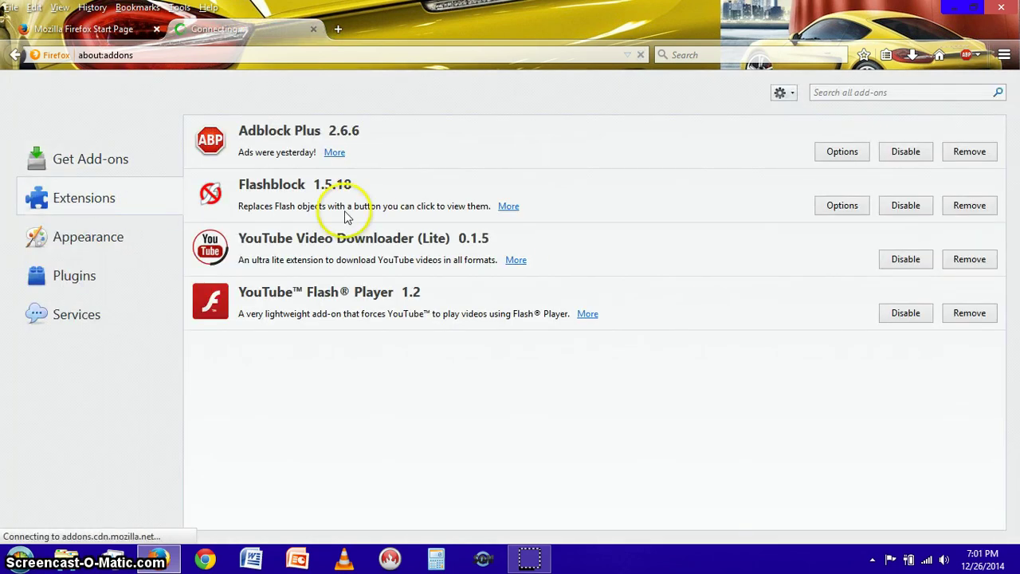
# Search add-ons for 'ghostery', install Ghostery 5.4.1, and check its toolbar findings panel.
pyautogui.click(847, 92)
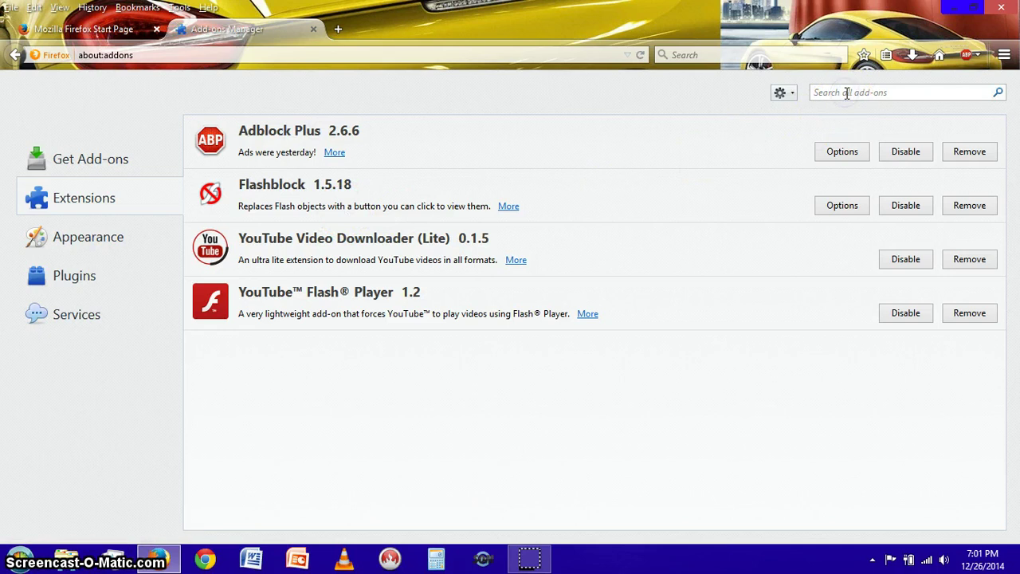
pyautogui.write('ghostery')
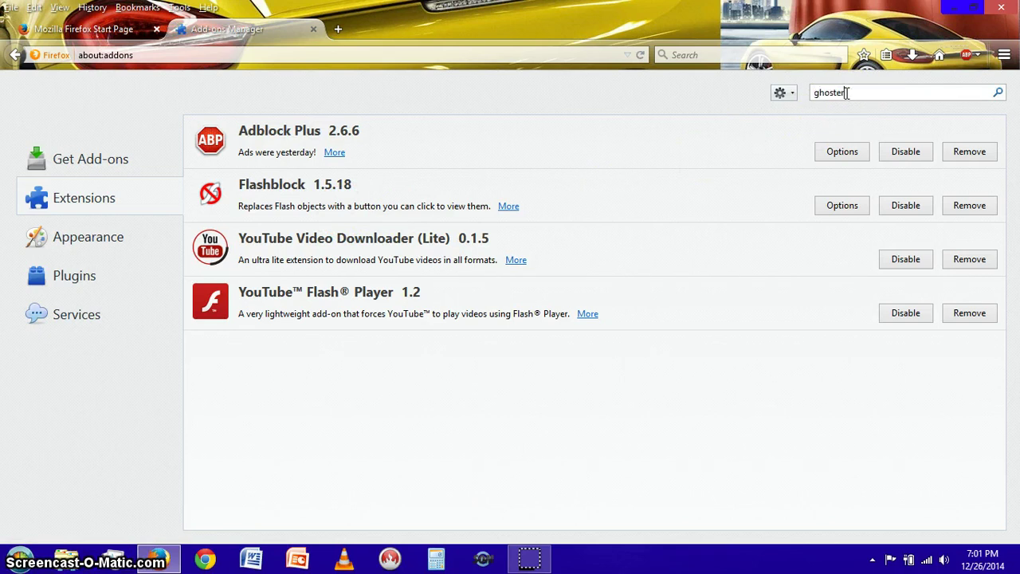
pyautogui.press('Return')
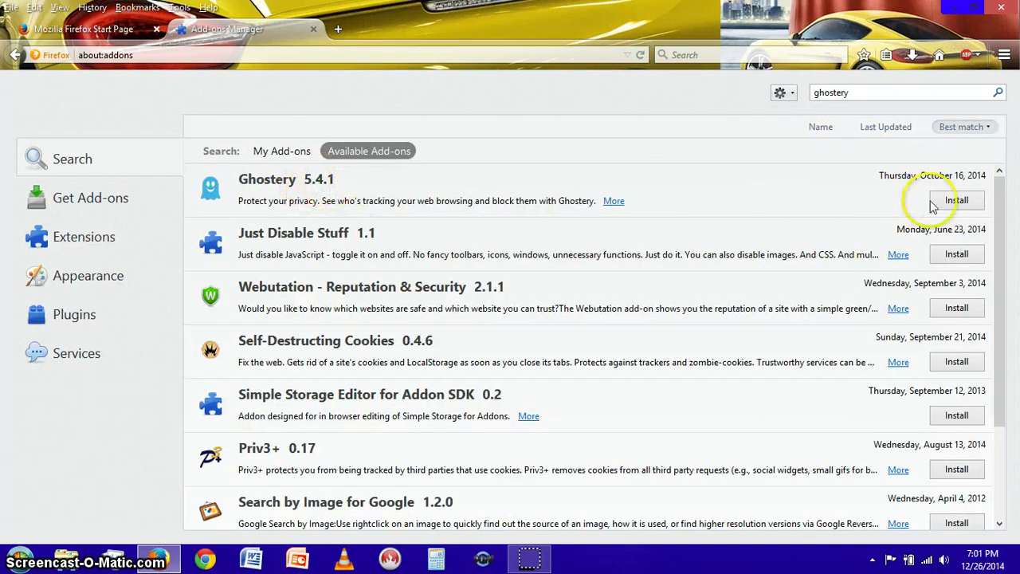
pyautogui.click(971, 200)
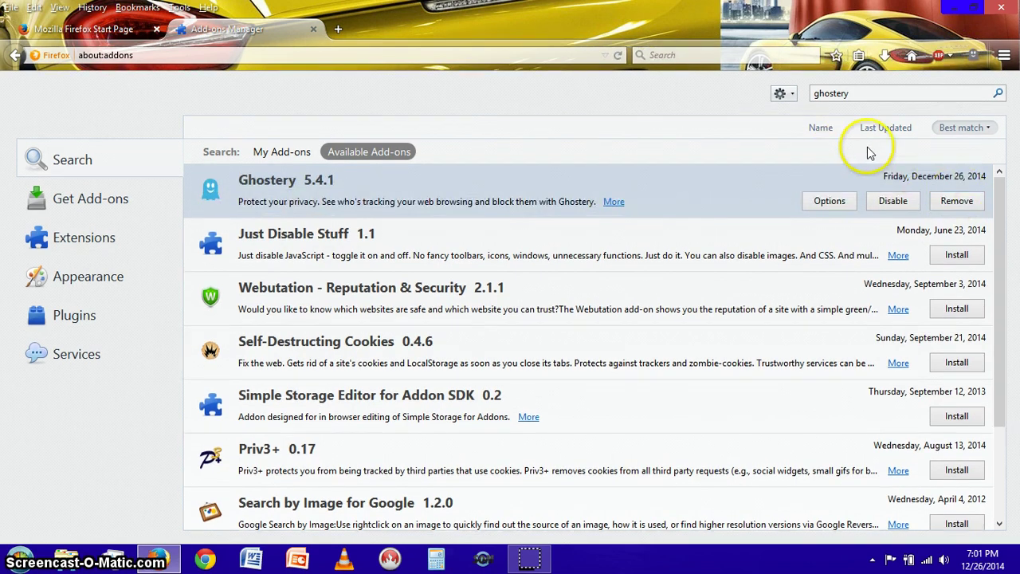
pyautogui.click(967, 53)
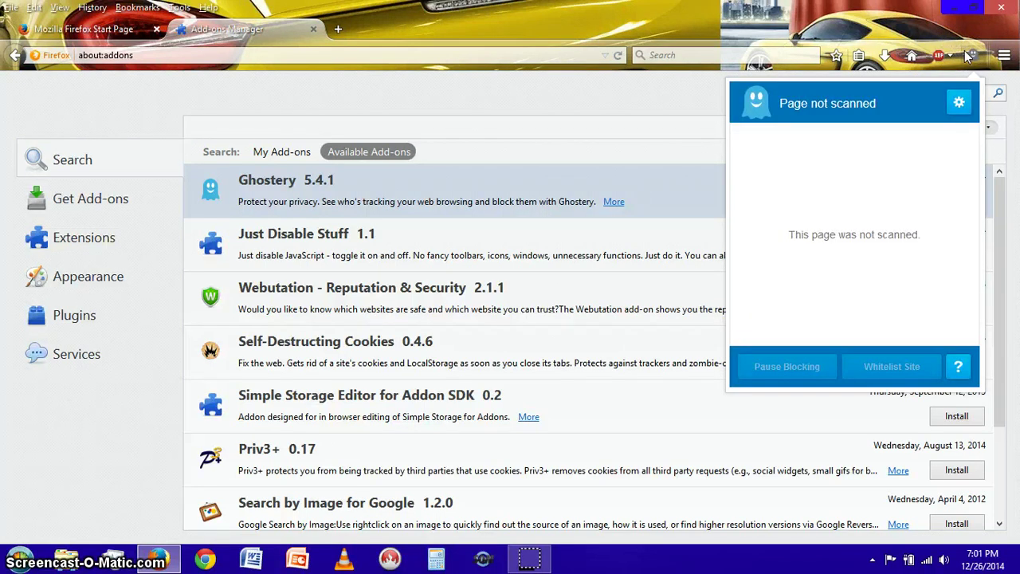
pyautogui.click(967, 54)
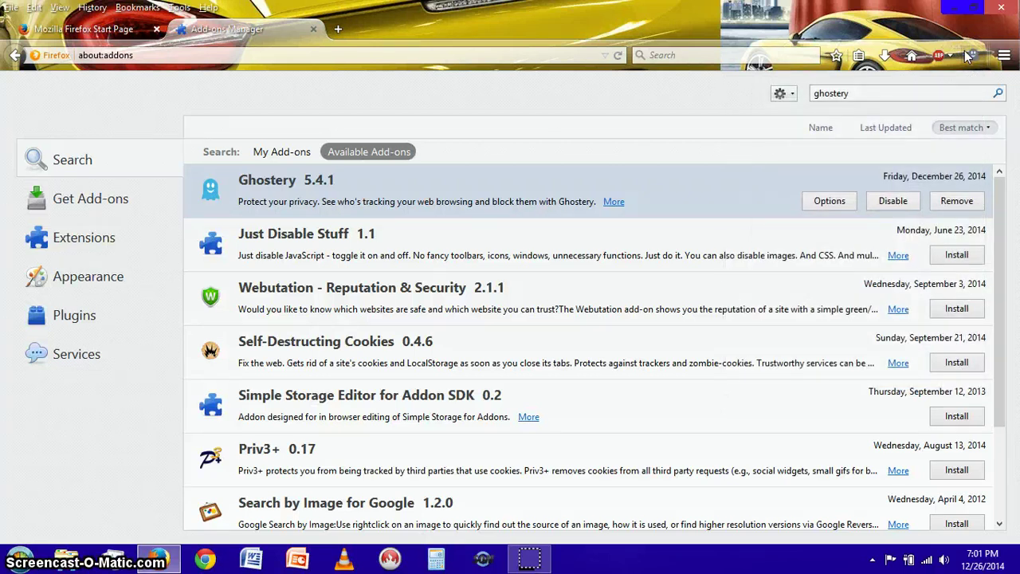
# Close Firefox with both tabs, then open Chrome's Extensions page via More tools.
pyautogui.click(1001, 10)
pyautogui.click(469, 301)
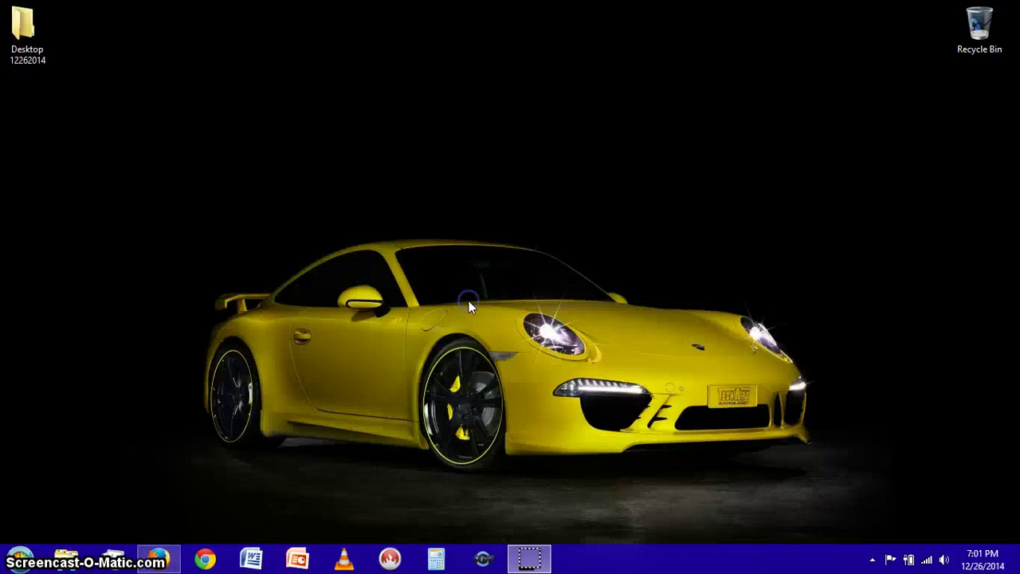
pyautogui.click(204, 559)
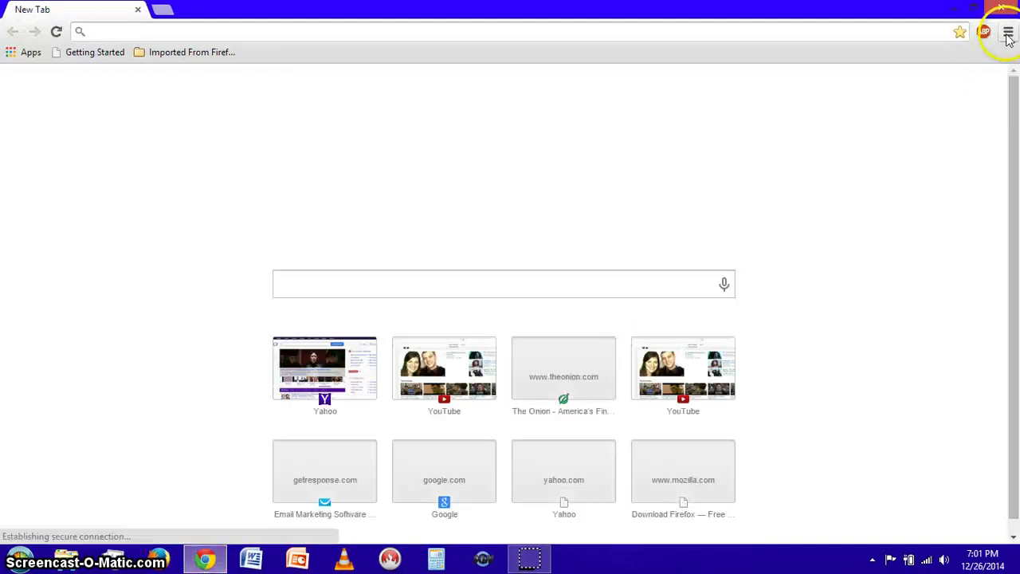
pyautogui.click(1009, 36)
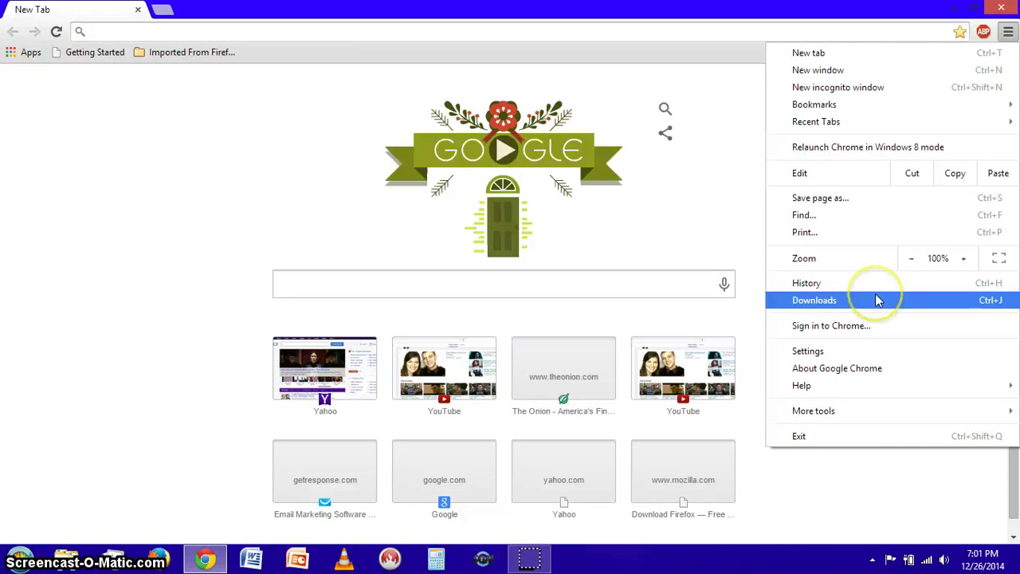
pyautogui.moveTo(824, 413)
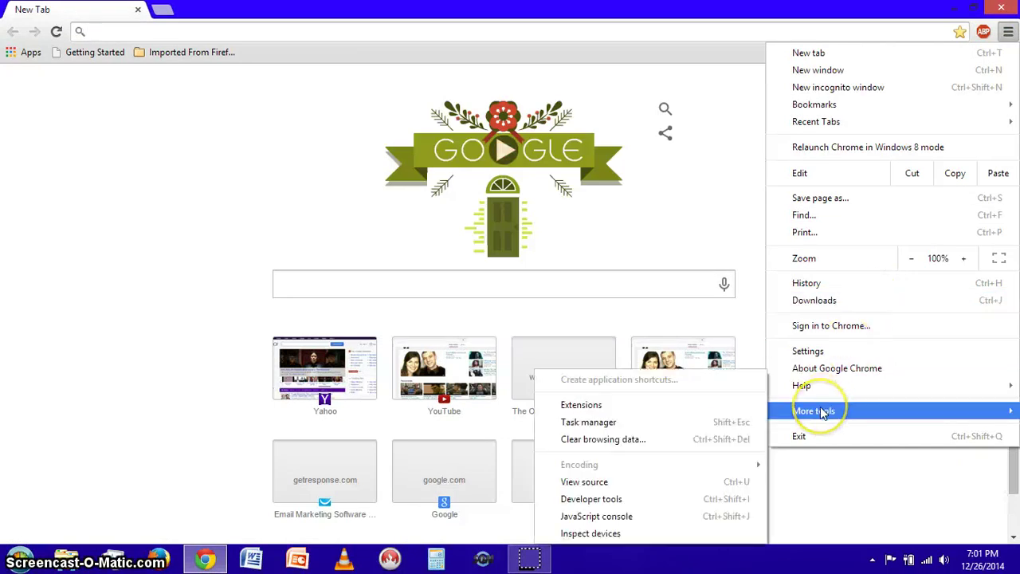
pyautogui.click(703, 405)
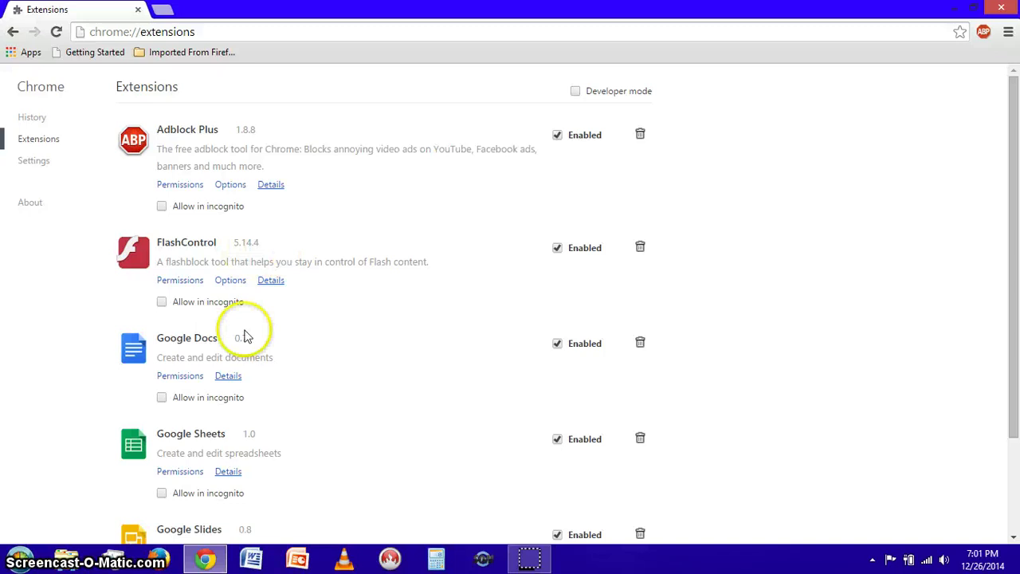
pyautogui.scroll(-3, 247, 336)
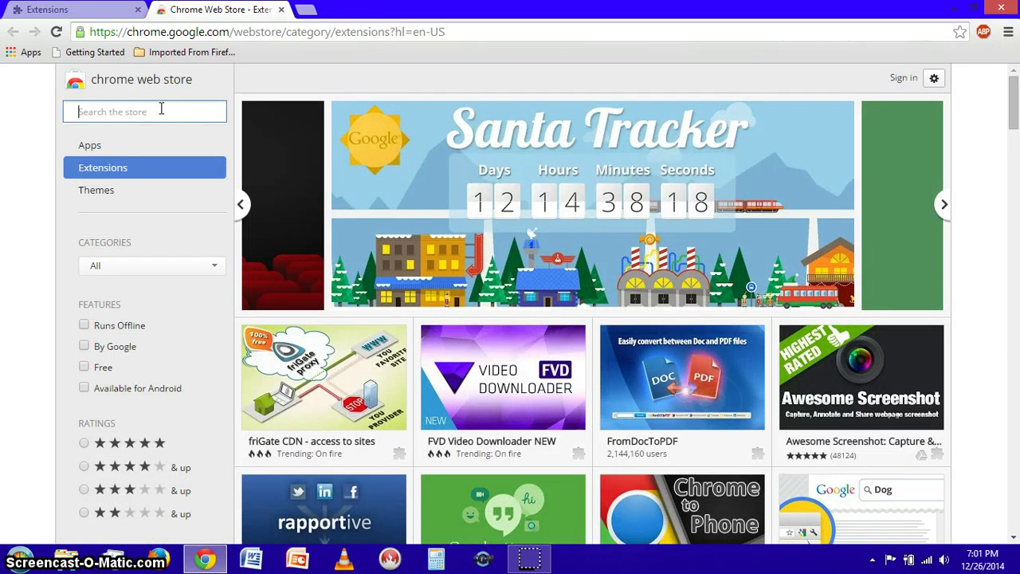
# Search the Chrome Web Store for 'ghostery' and add the Ghostery extension to Chrome.
pyautogui.write('ghostery')
pyautogui.press('Return')
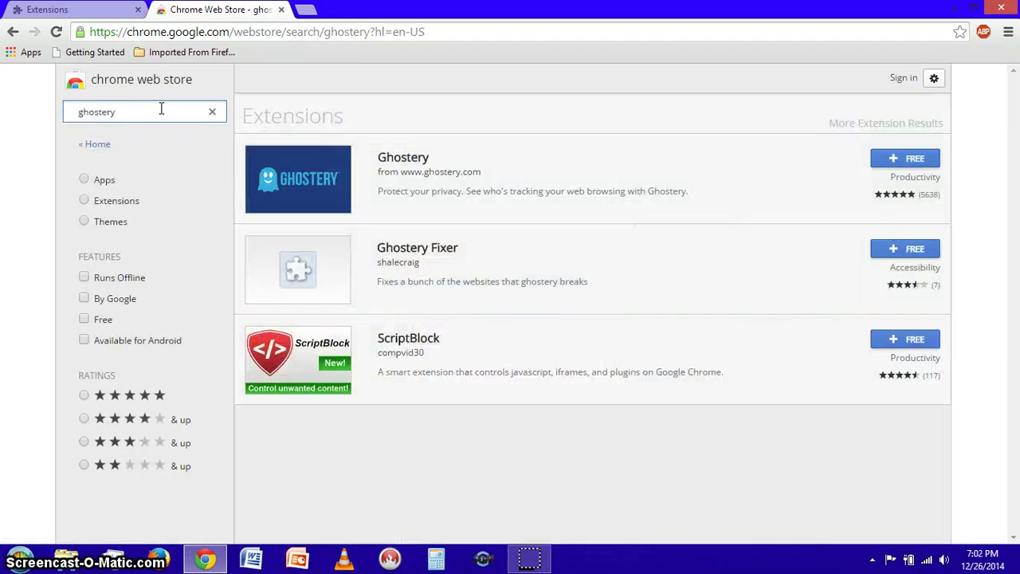
pyautogui.click(892, 164)
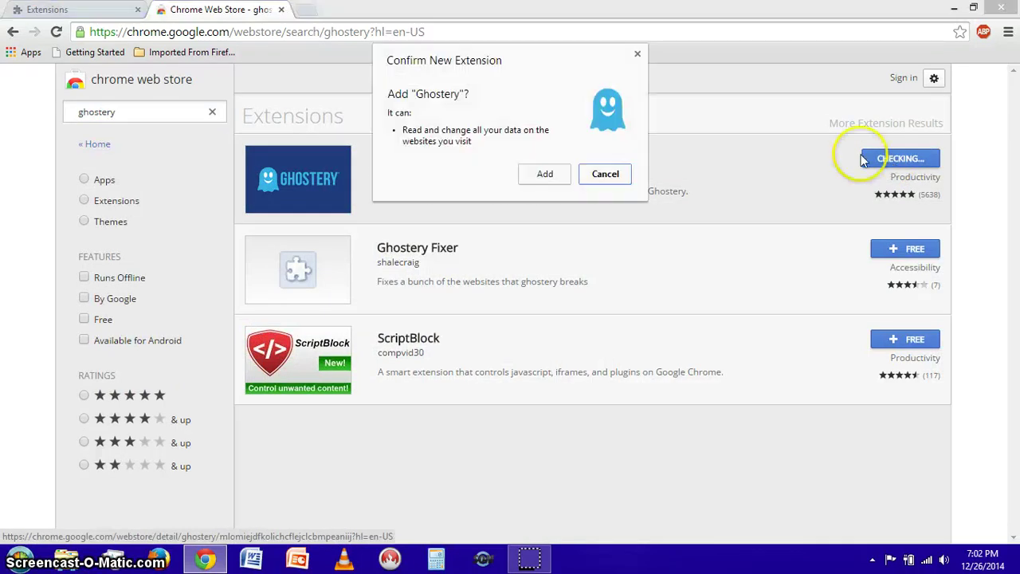
pyautogui.click(546, 175)
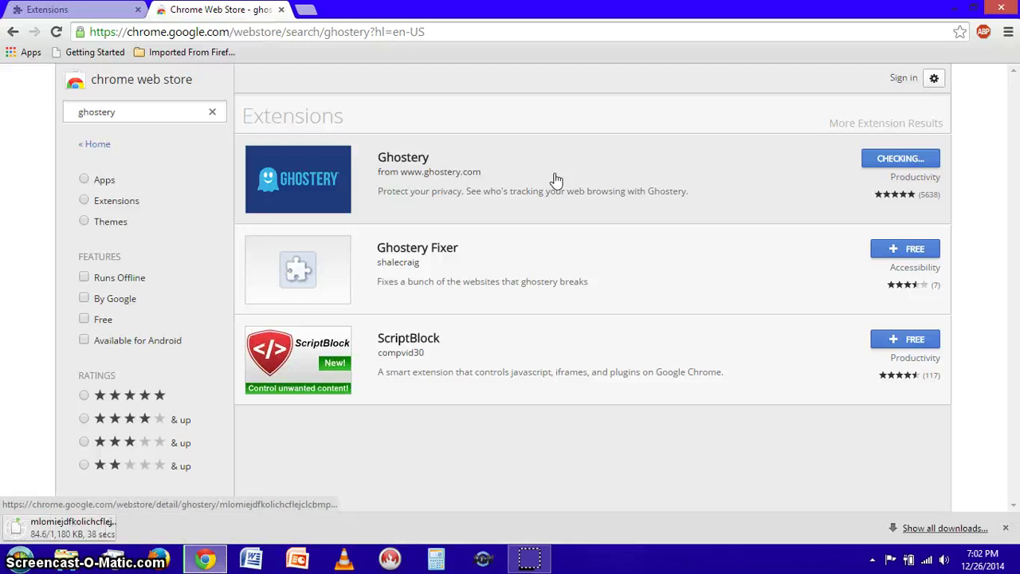
pyautogui.click(209, 448)
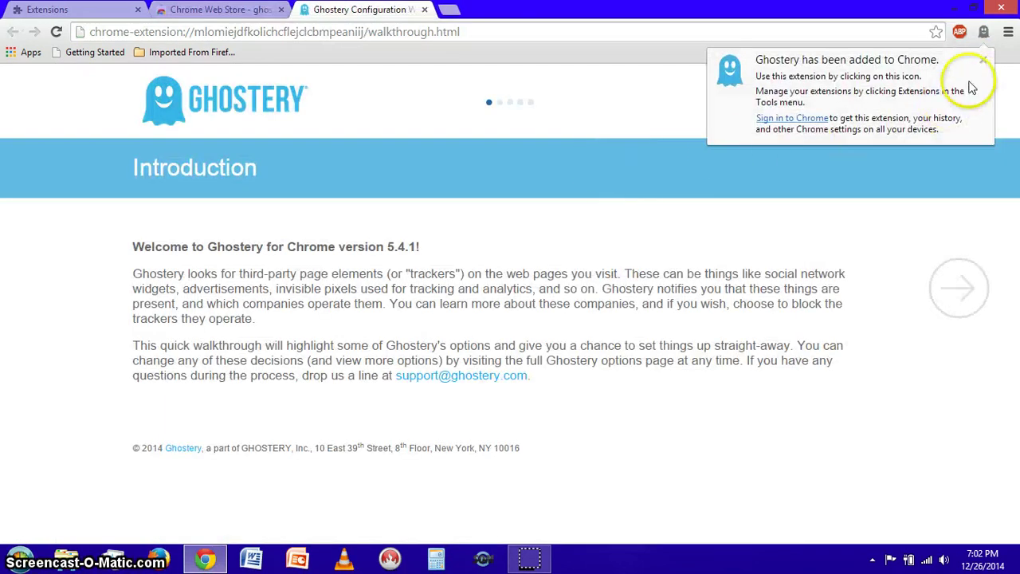
# Page through the Ghostery findings panel tutorial to Visiting the Options Page, then close it.
pyautogui.click(984, 61)
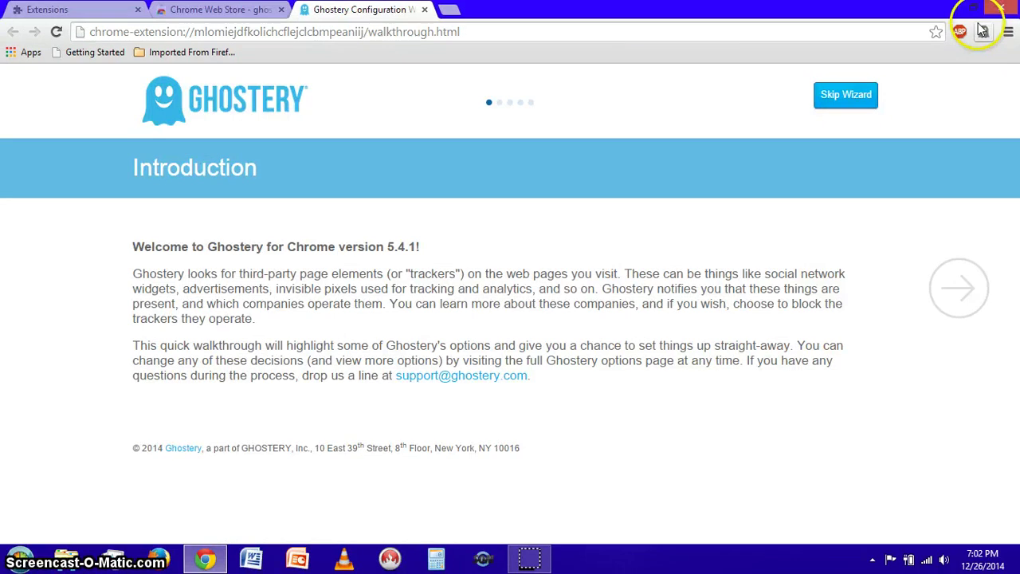
pyautogui.click(984, 32)
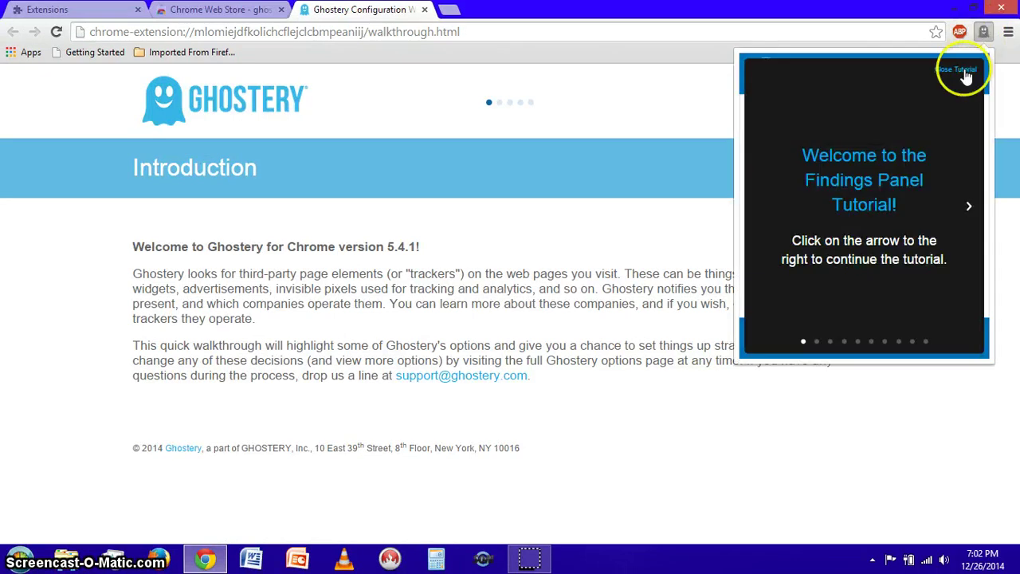
pyautogui.click(964, 209)
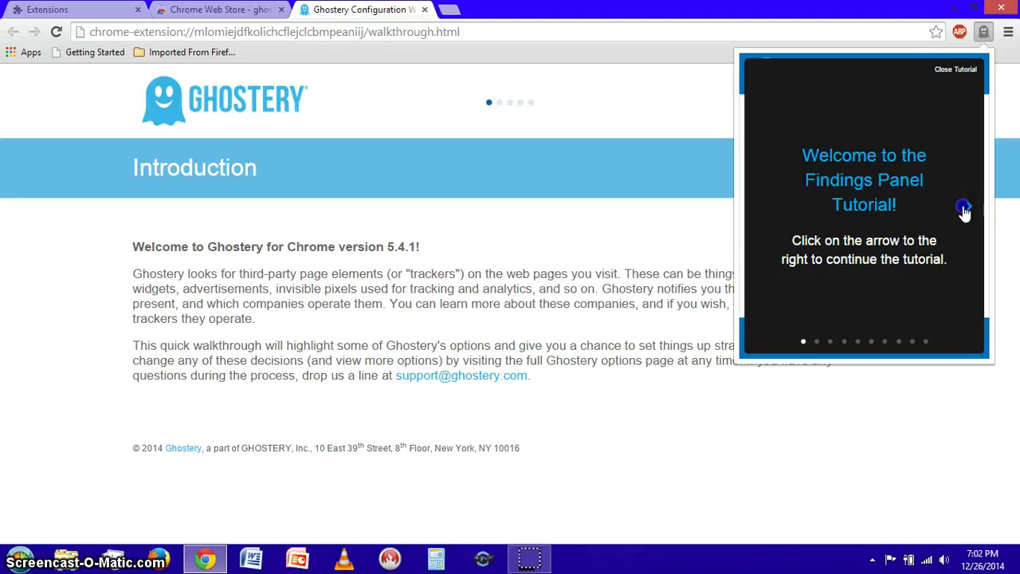
pyautogui.click(965, 210)
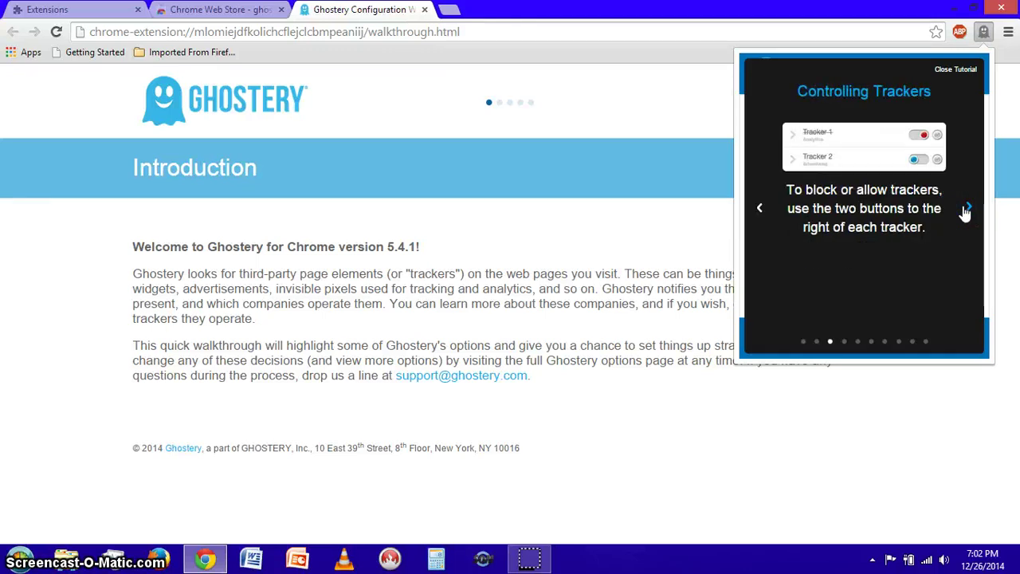
pyautogui.click(965, 210)
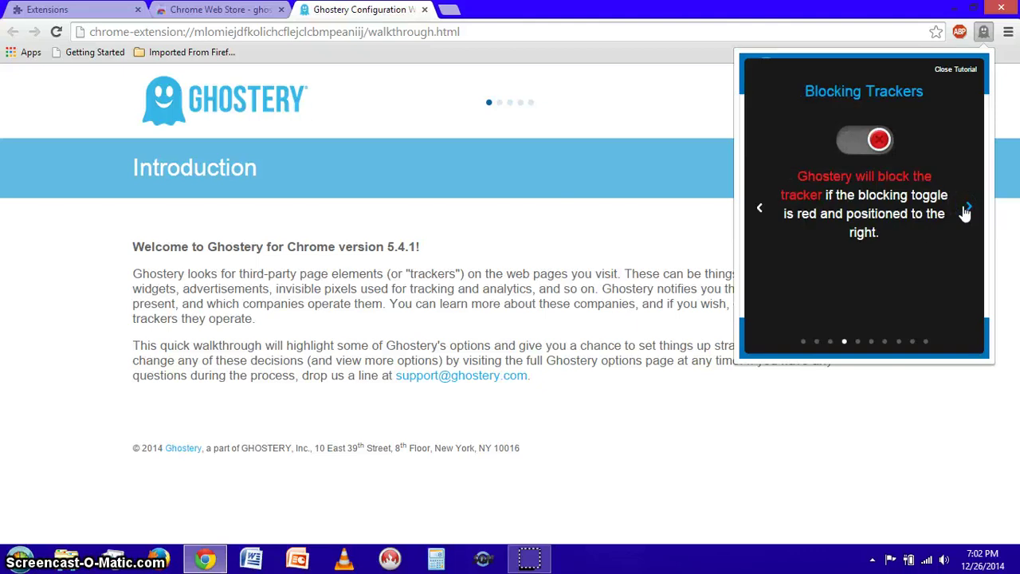
pyautogui.click(966, 211)
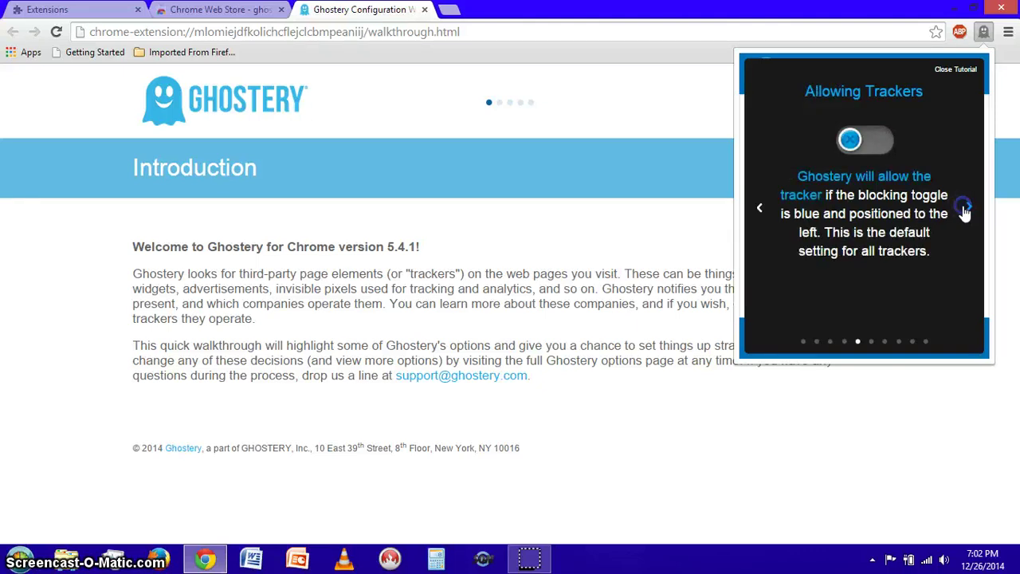
pyautogui.click(965, 210)
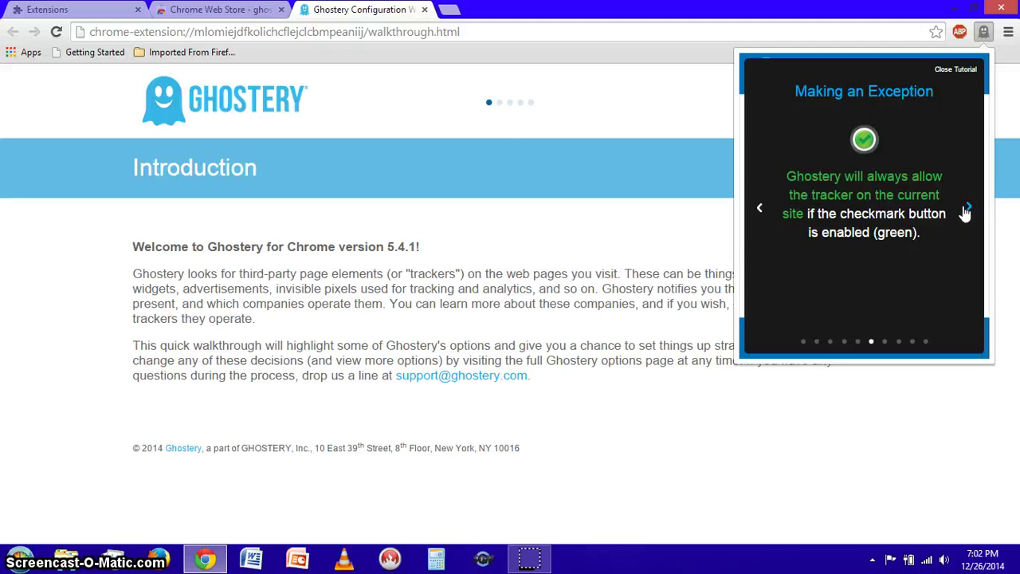
pyautogui.click(965, 211)
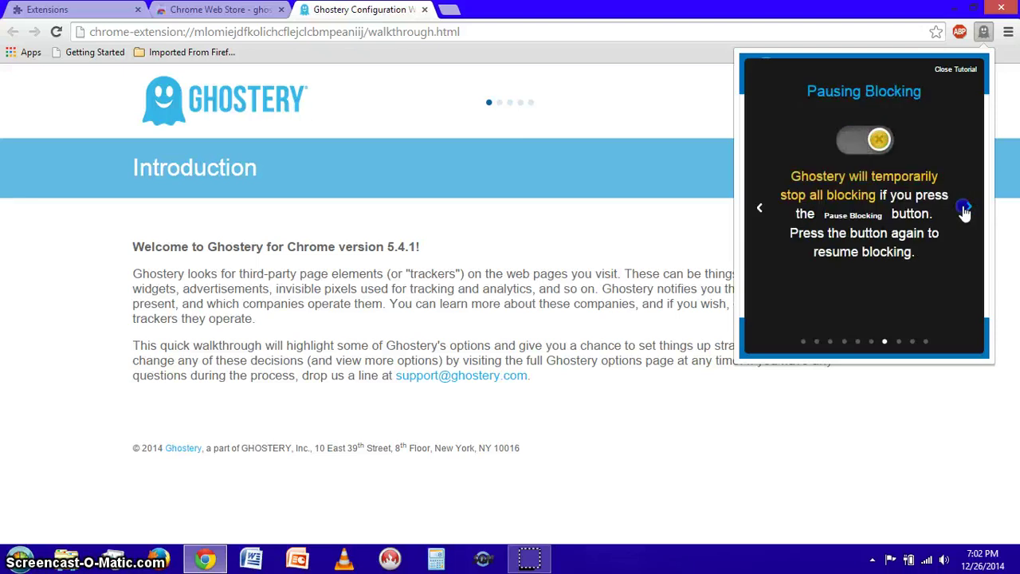
pyautogui.click(965, 210)
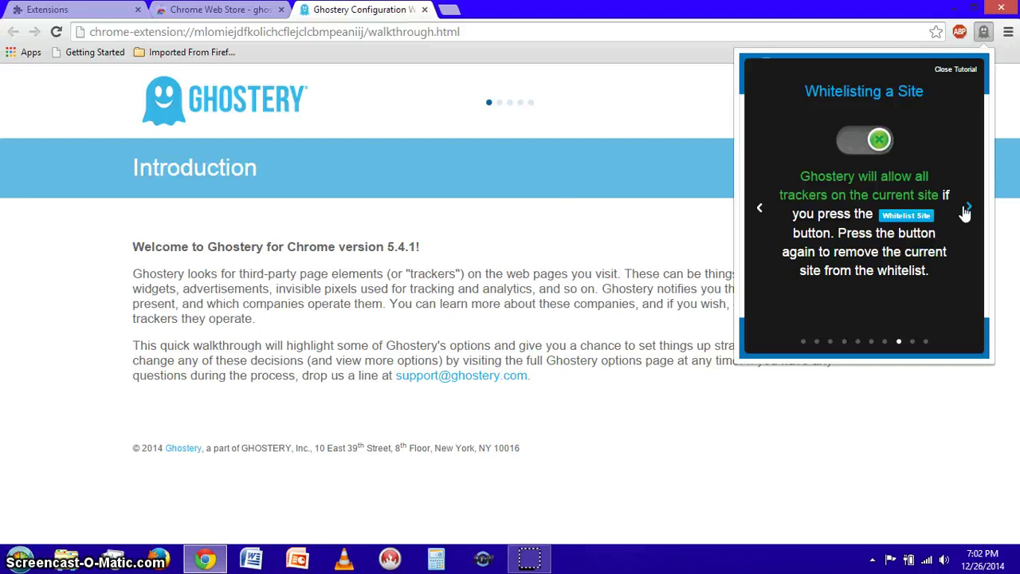
pyautogui.click(965, 210)
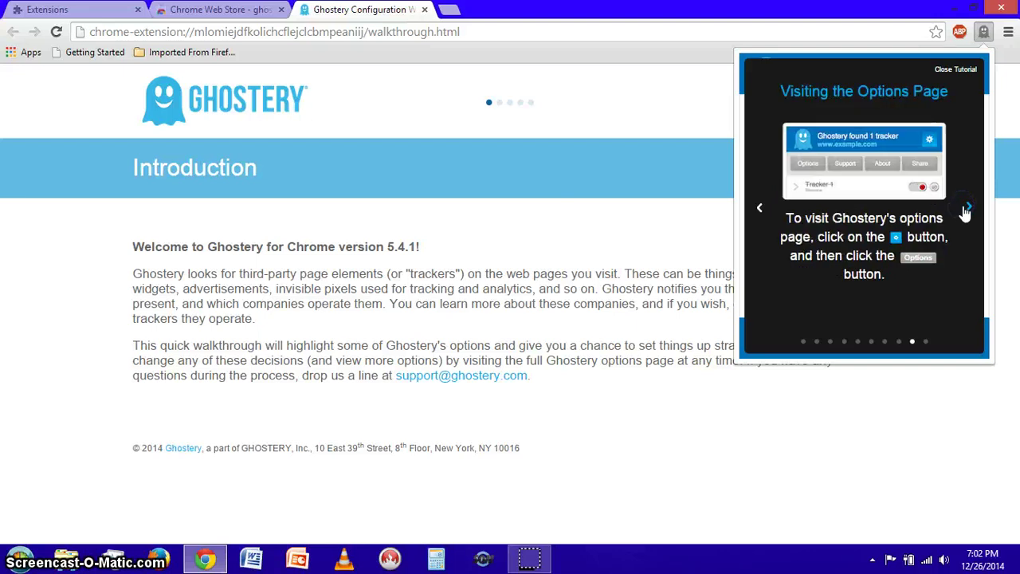
pyautogui.click(961, 71)
# Close the Ghostery panel and quit Chrome.
pyautogui.click(1001, 9)
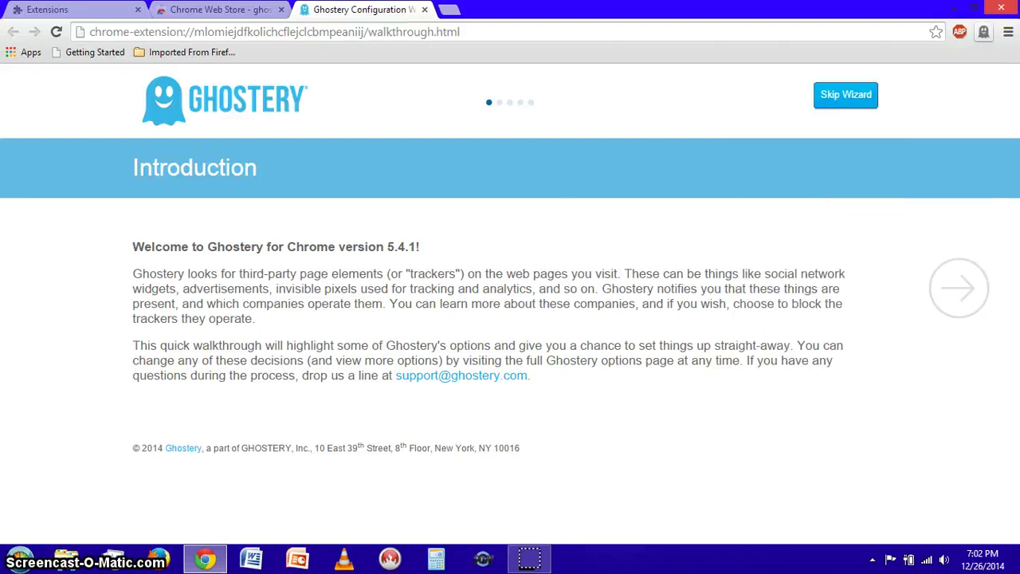